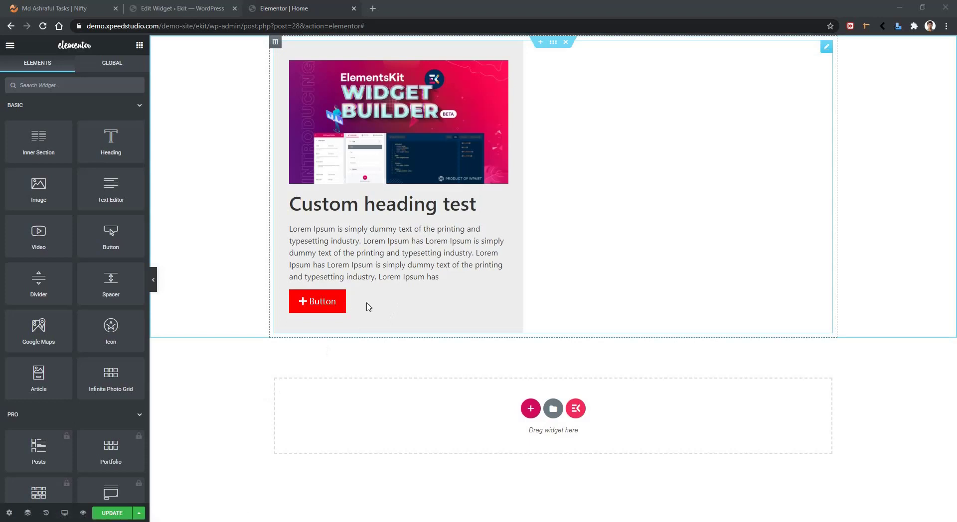
- Open the Article widget for editing from ElementsKit's My Widgets list in the WordPress admin and inspect its HTML markup
click(170, 9)
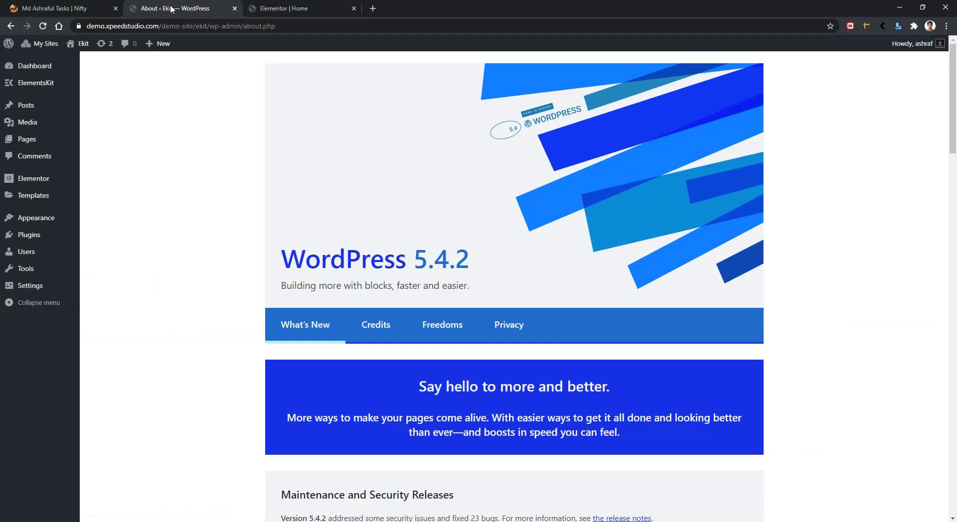
mouse_move(45, 81)
click(104, 114)
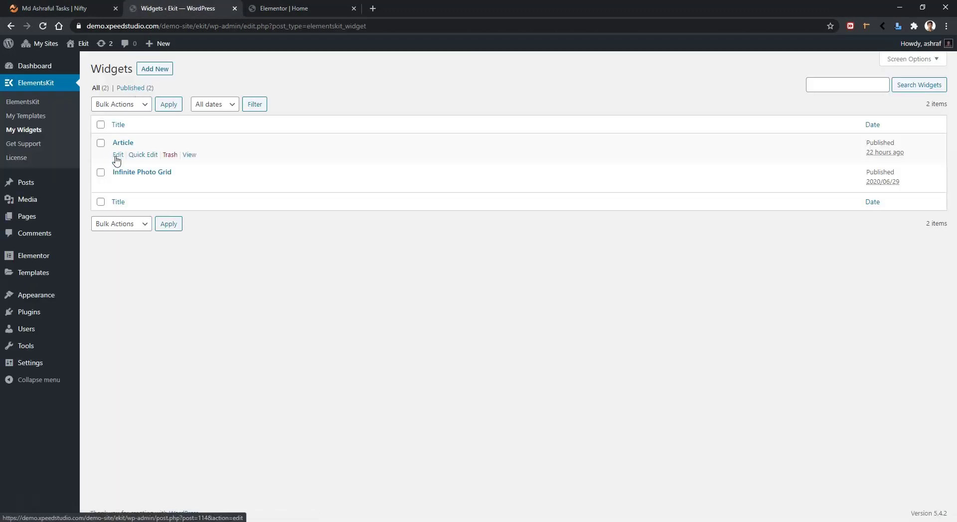
click(117, 157)
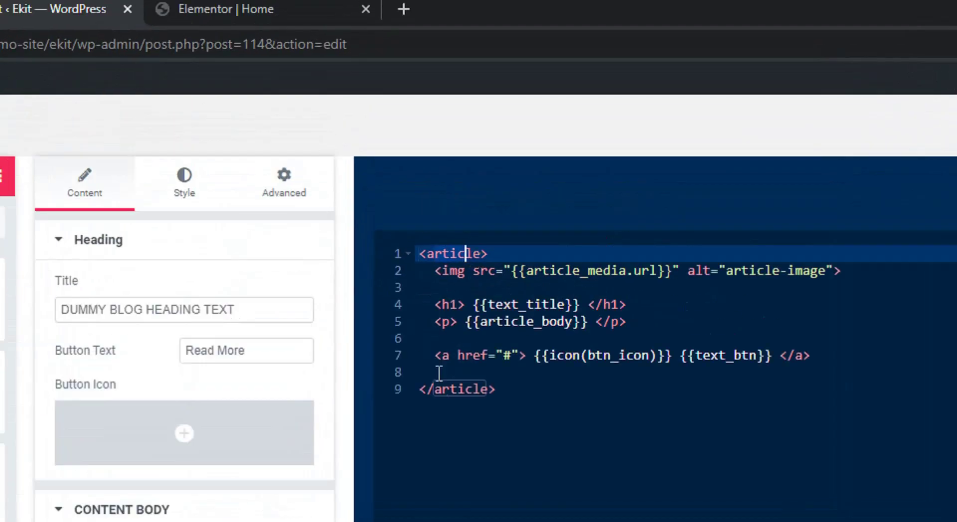
click(465, 357)
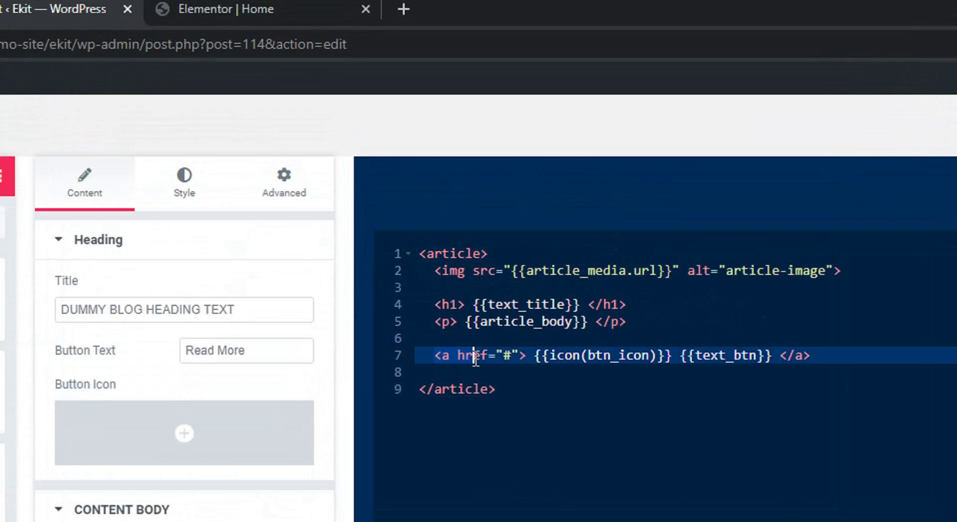
click(481, 373)
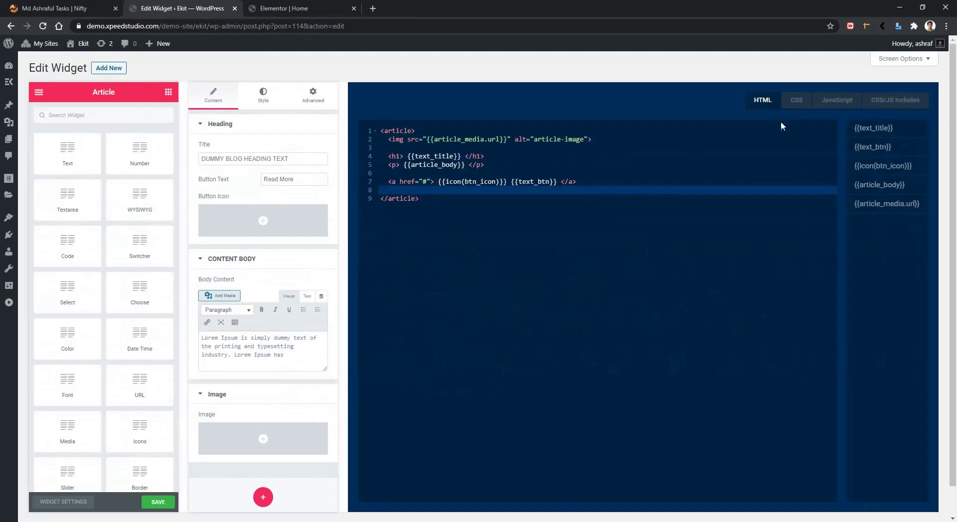
- Delete the #eee background declaration from the article CSS rule and the red background from the article a rule
click(796, 102)
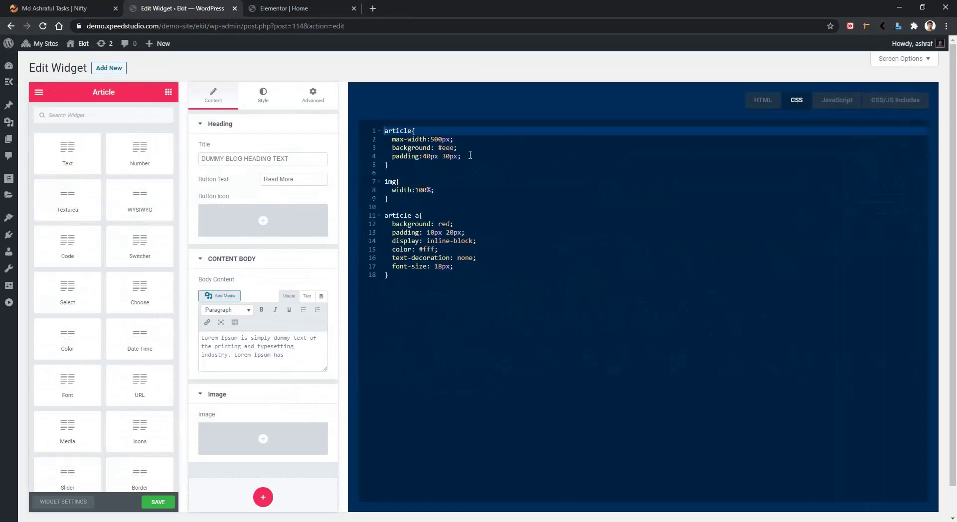
drag(458, 148, 371, 150)
key(BackSpace)
drag(466, 224, 378, 222)
key(BackSpace)
click(757, 105)
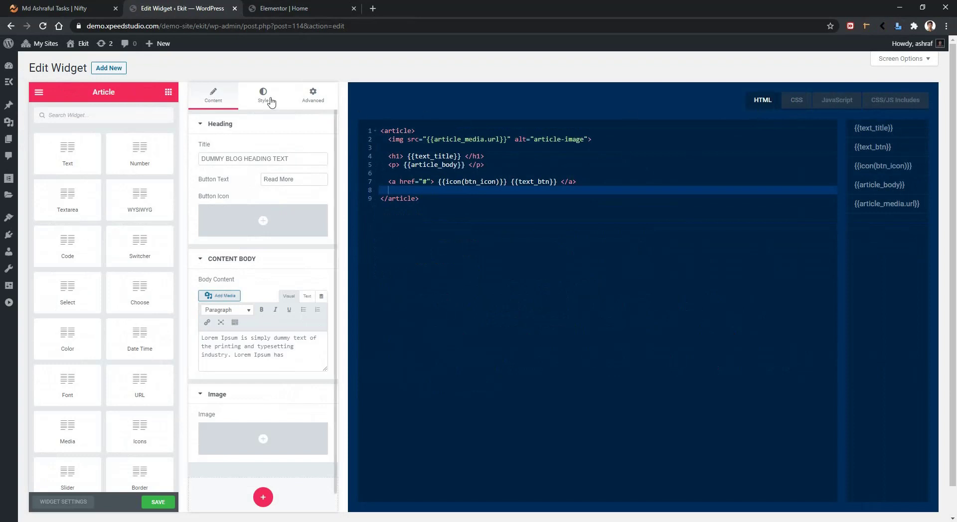
- Find the Color control and add it to a new section of the widget's style settings
click(271, 102)
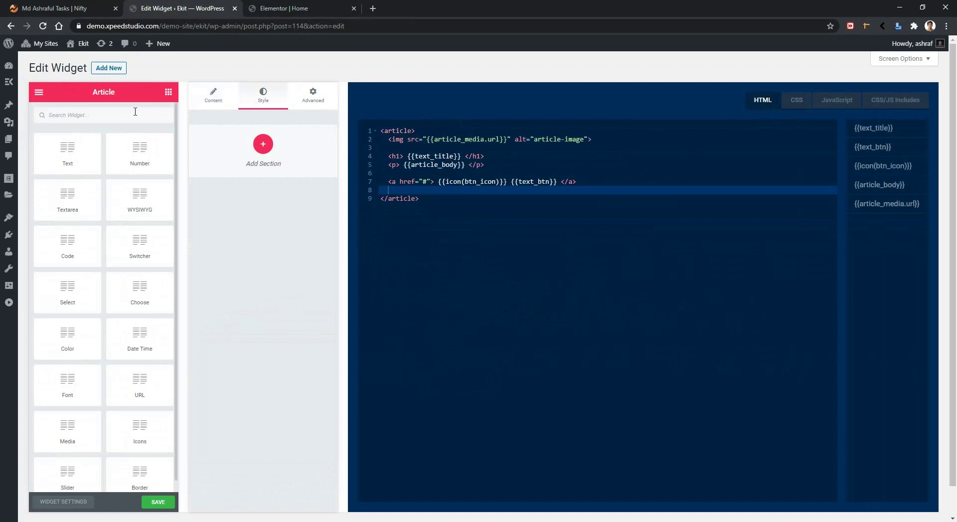
click(70, 118)
text(color)
drag(67, 149, 241, 157)
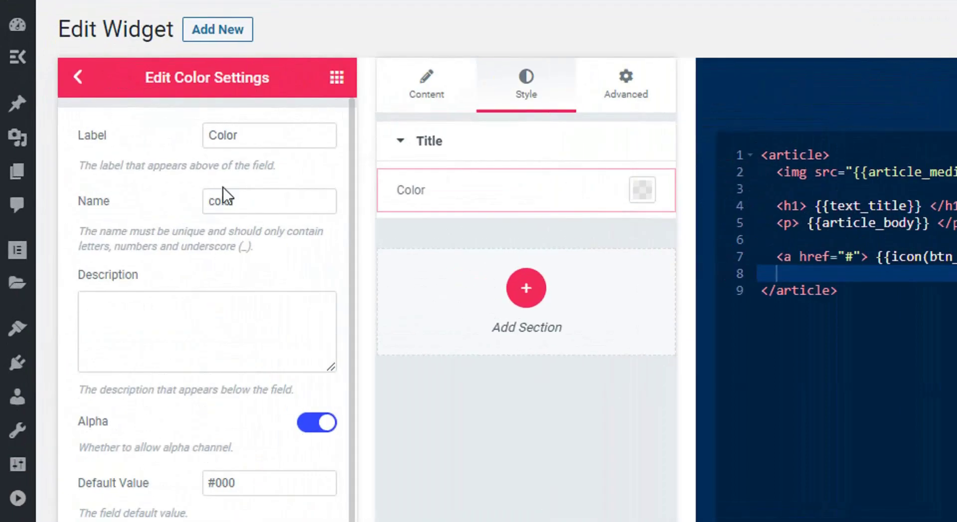
- Label the color control "Background Color" and set its name to color_article
click(239, 135)
double_click(240, 135)
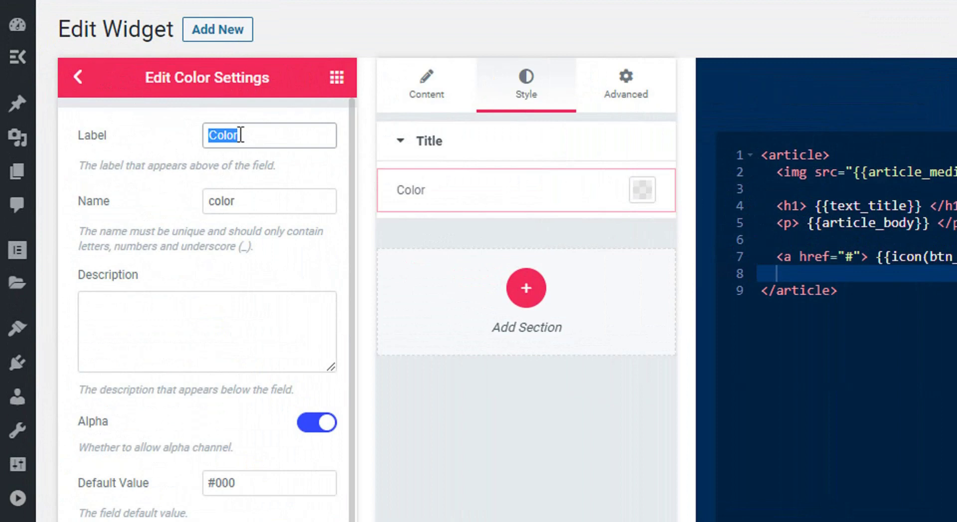
key(BackSpace)
text(Backg)
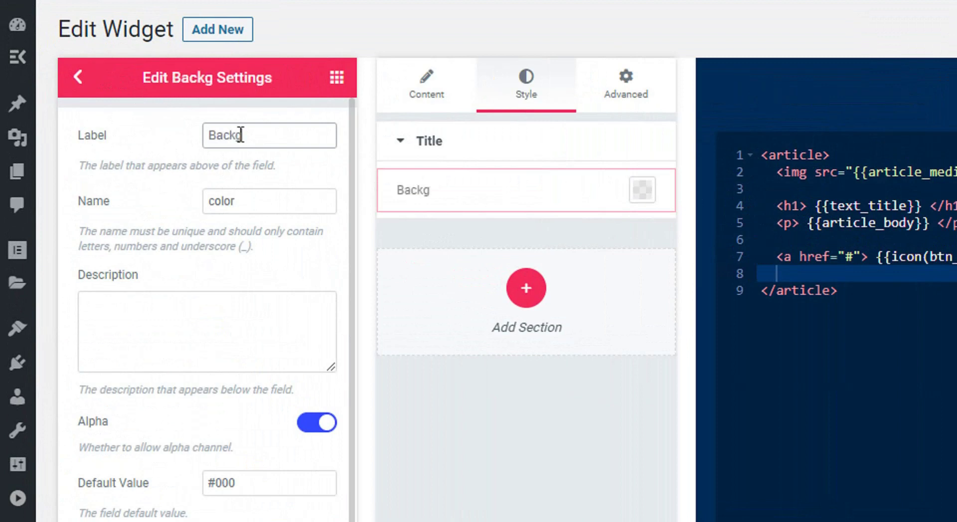
text(round Color)
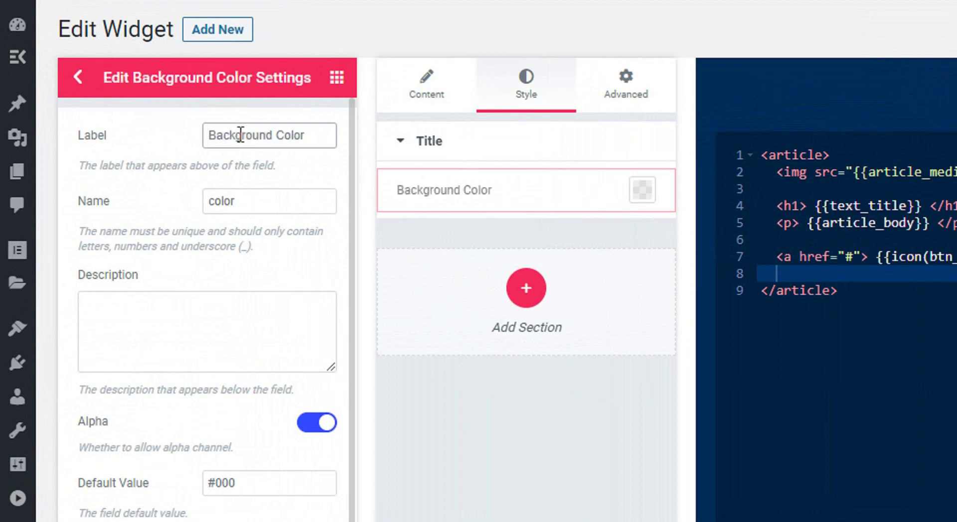
click(256, 205)
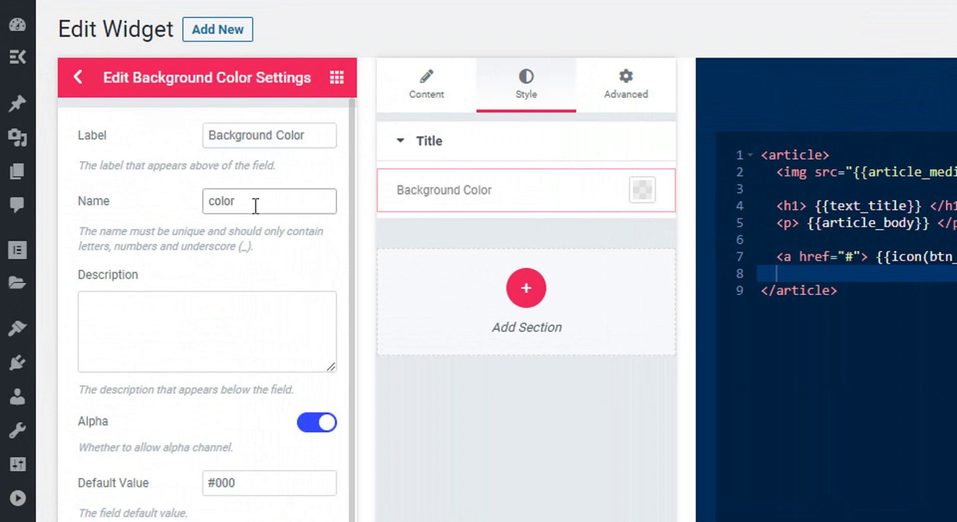
text(_a)
text(rticle)
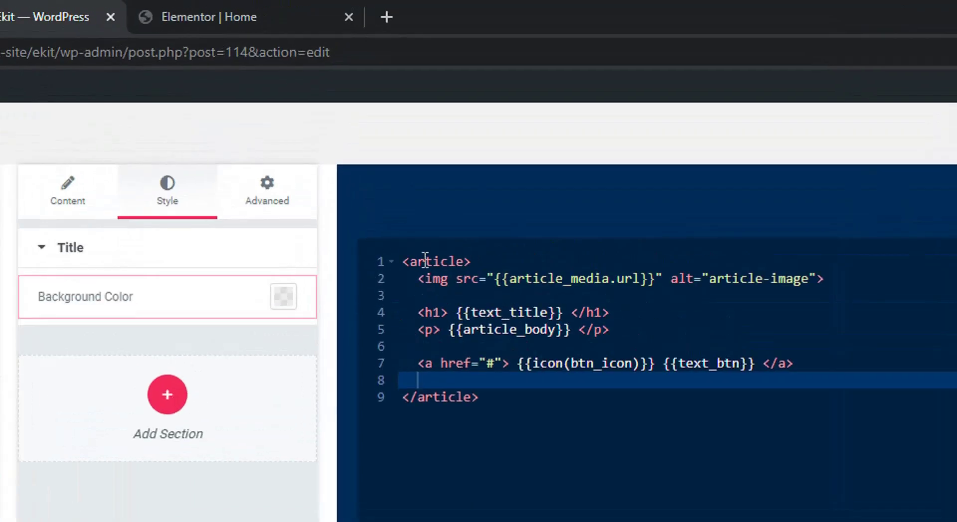
- Add an inline style to the opening article tag that sets background-color to the {{color_article}} variable
click(465, 261)
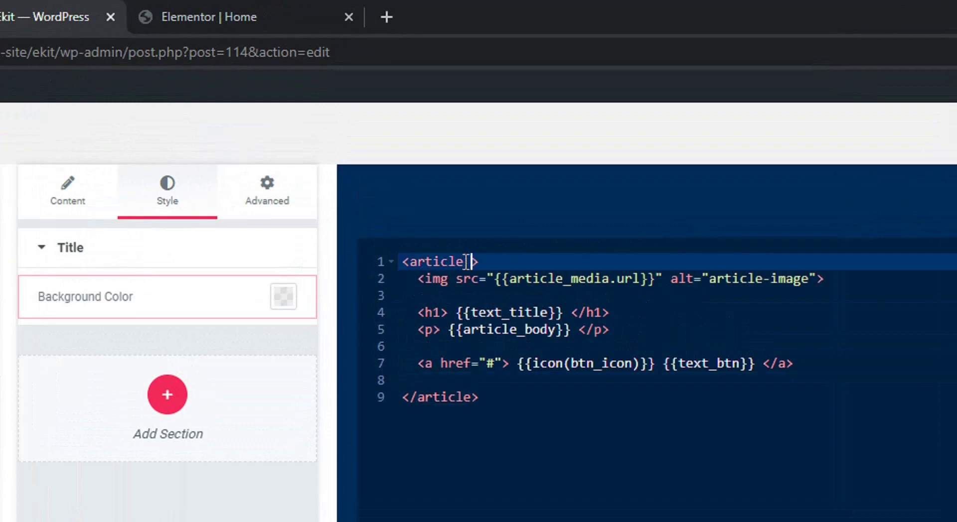
text(style=")
text(backgorund-co)
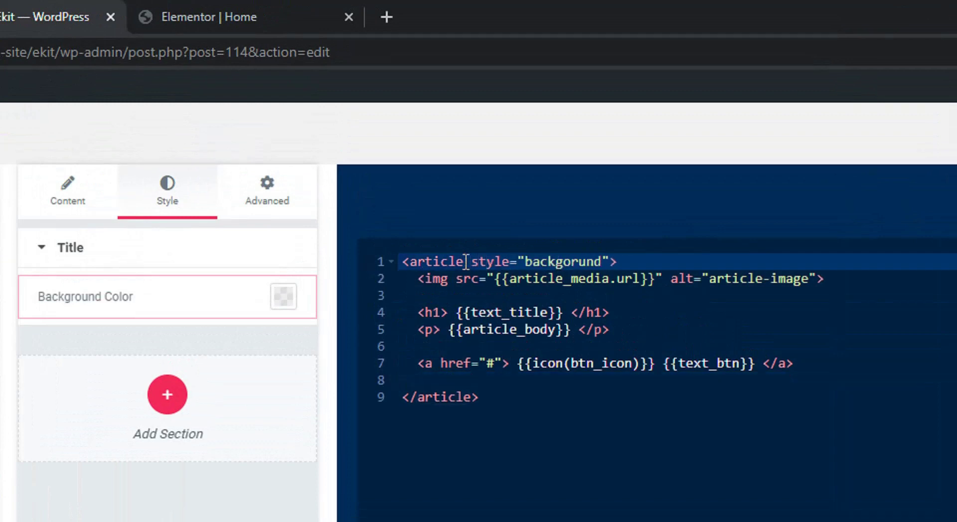
text(lor:)
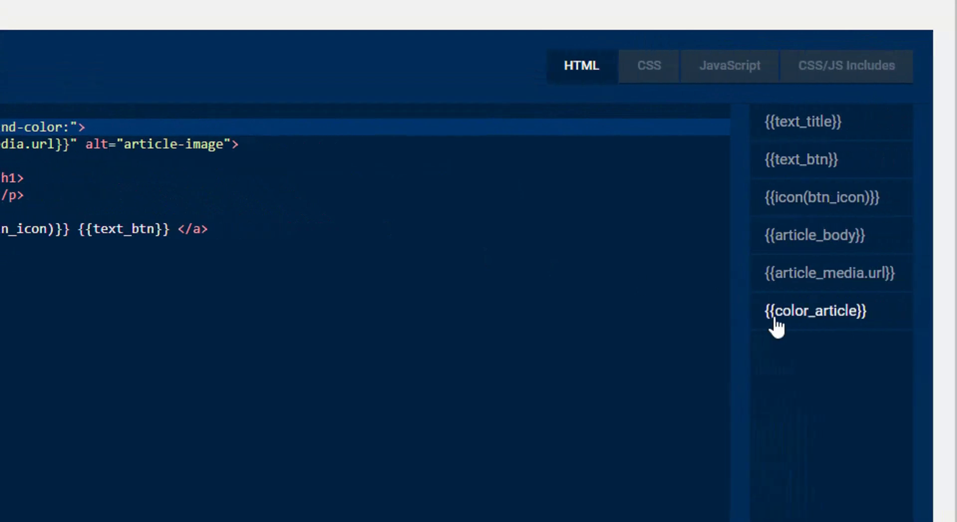
click(776, 322)
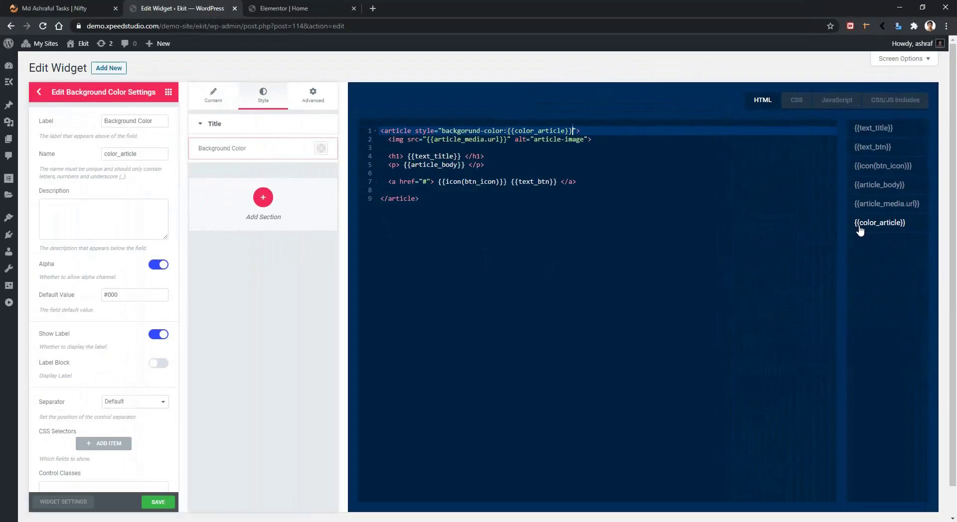
- Save the Article widget and reload the Home page in the Elementor editor
click(156, 503)
click(264, 7)
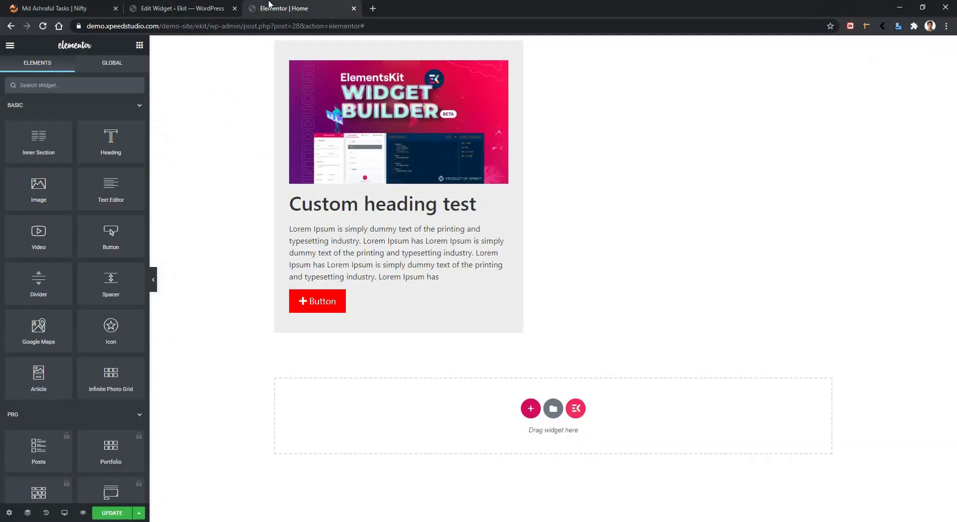
click(43, 27)
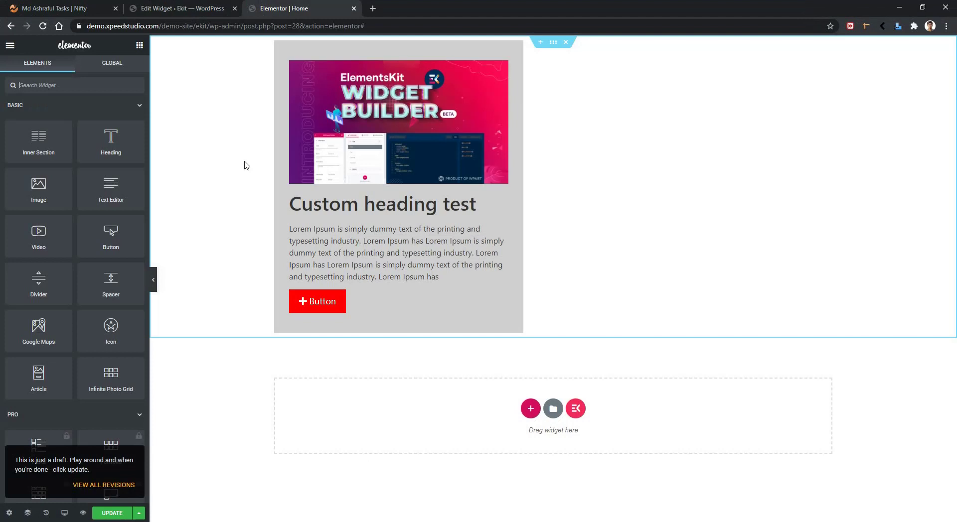
- Set the Article widget's background color on the page to the semi-transparent green #0F954282
click(528, 184)
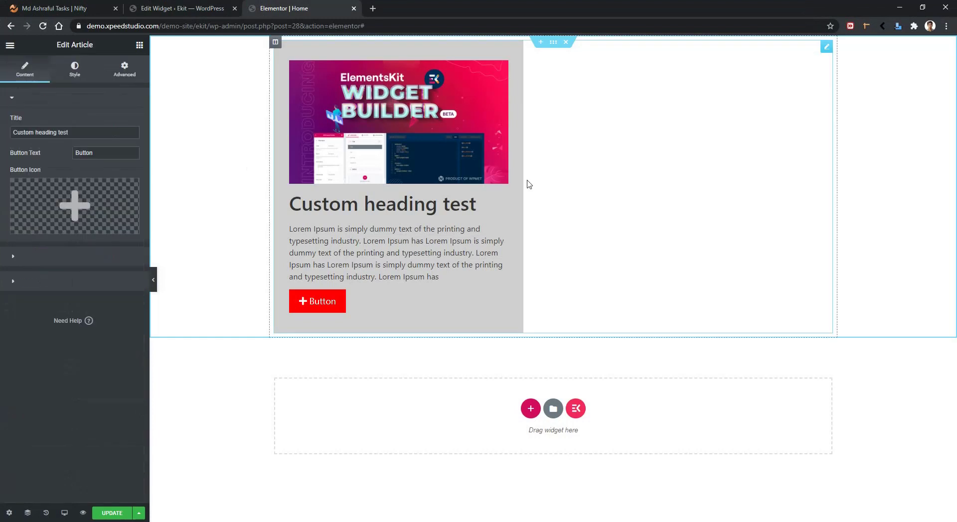
click(75, 76)
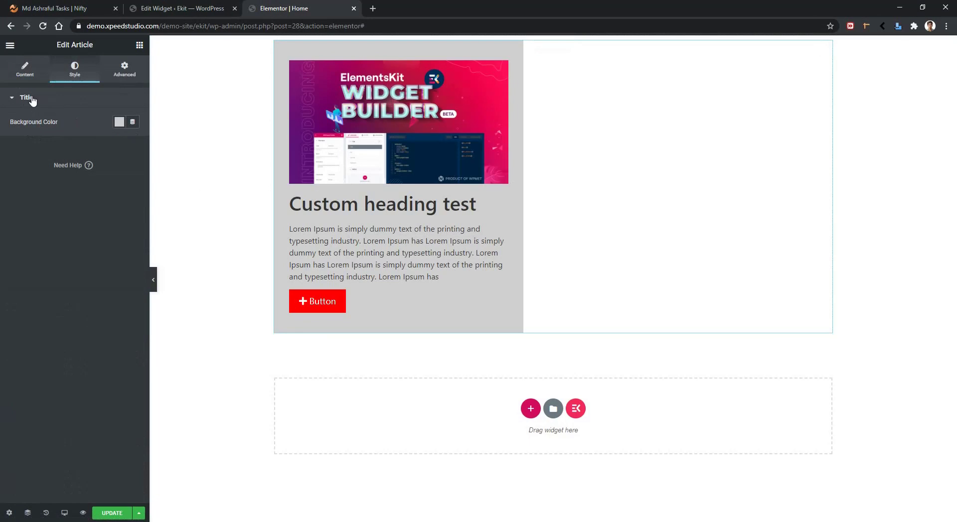
click(120, 123)
click(120, 122)
click(119, 123)
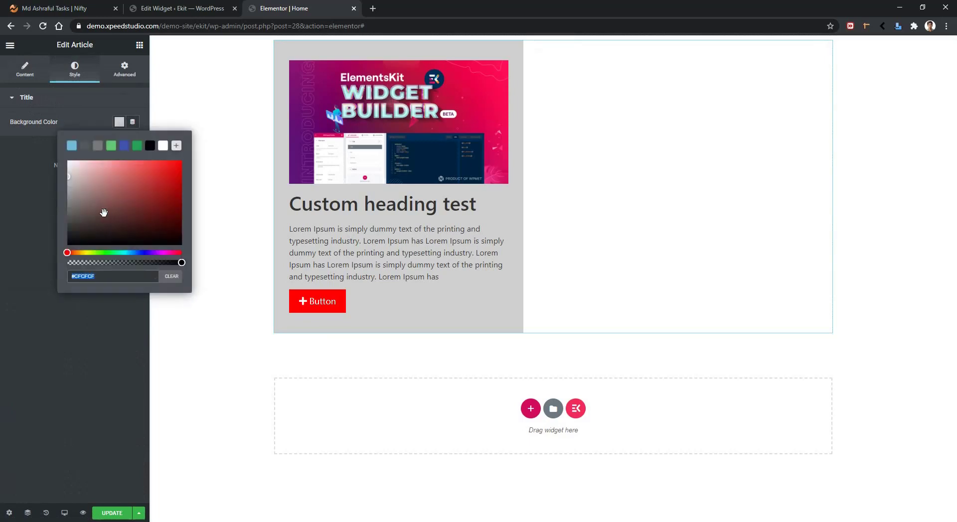
click(137, 145)
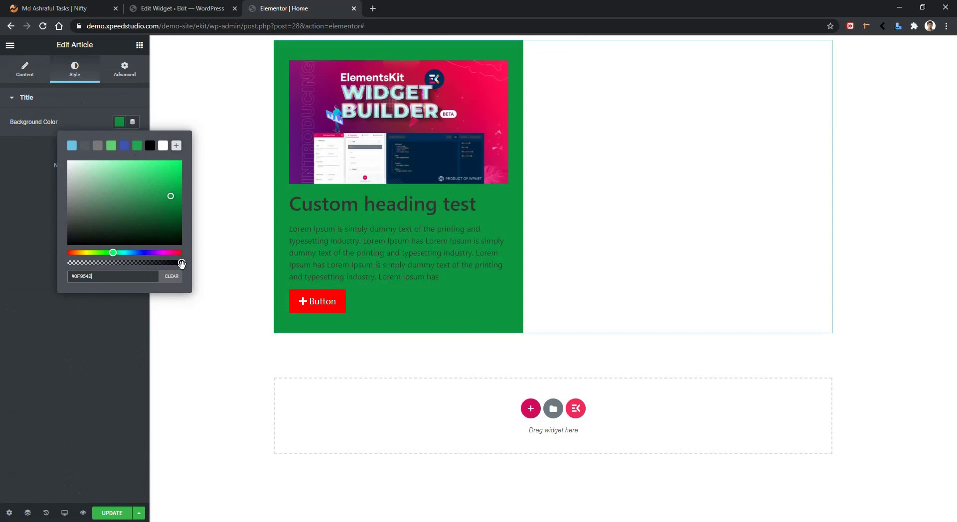
drag(182, 263, 125, 262)
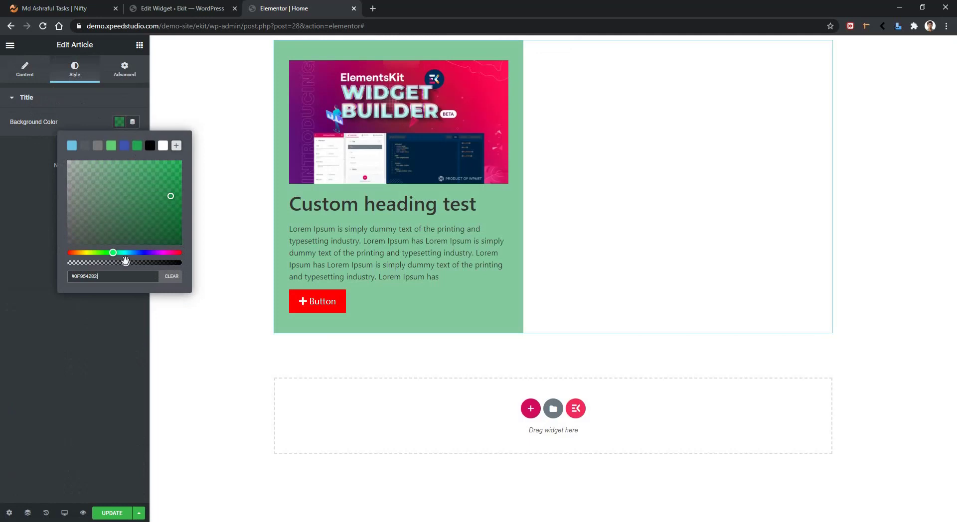
click(37, 180)
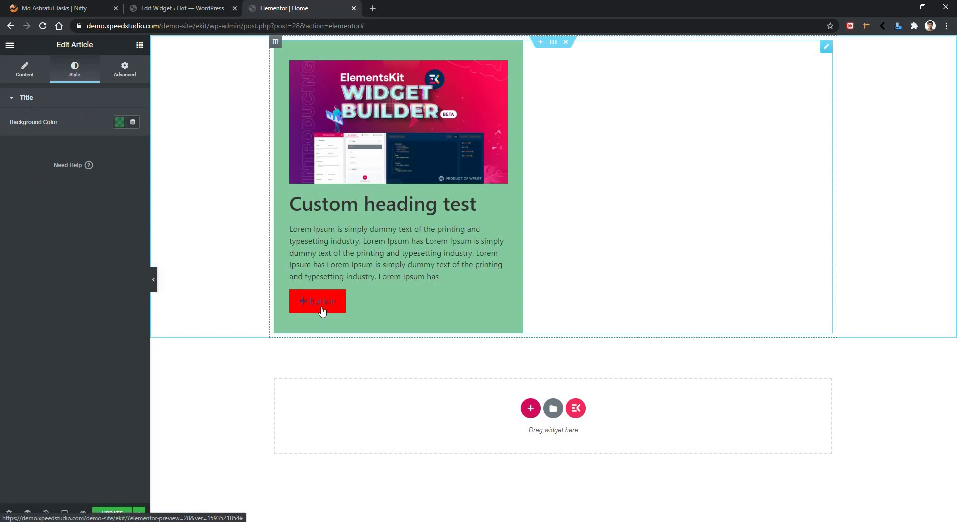
- Return to the widget builder and add the class "color-btn" to the link tag in the HTML
click(192, 8)
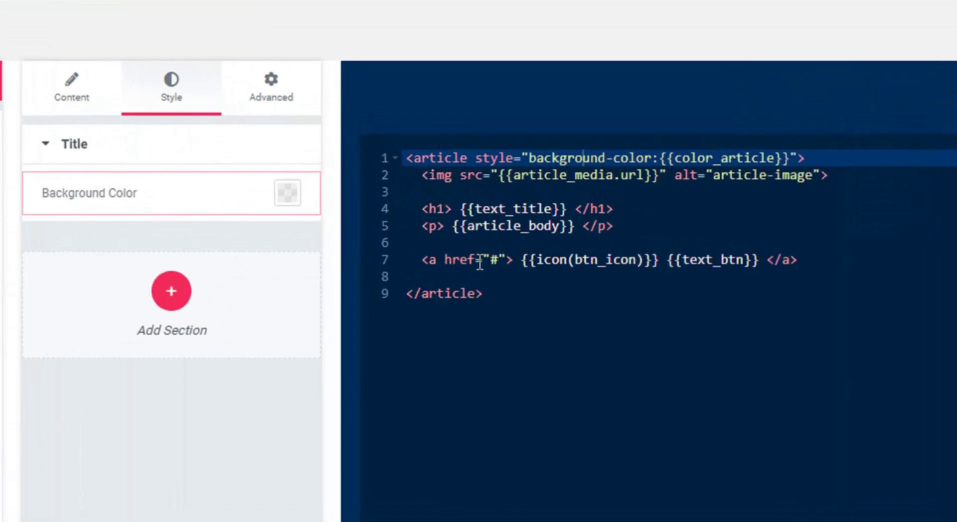
click(434, 258)
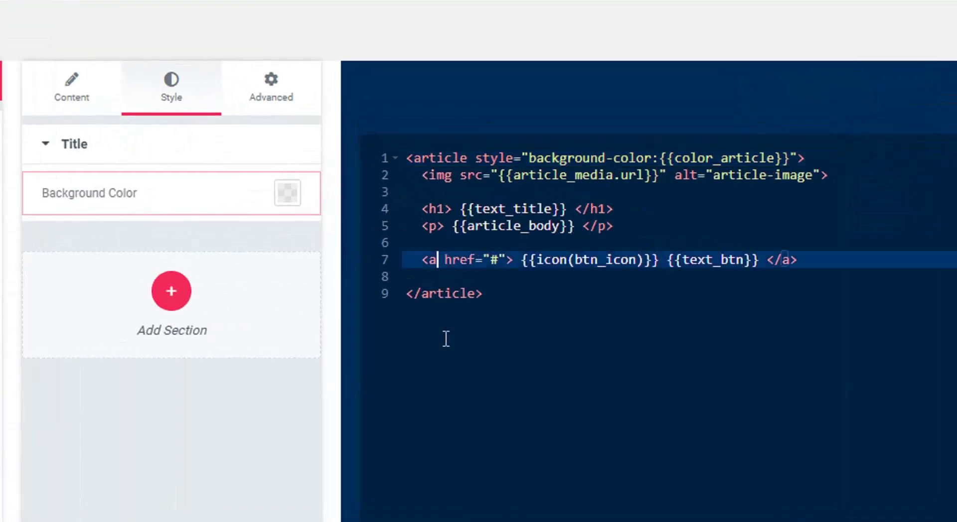
text(class=")
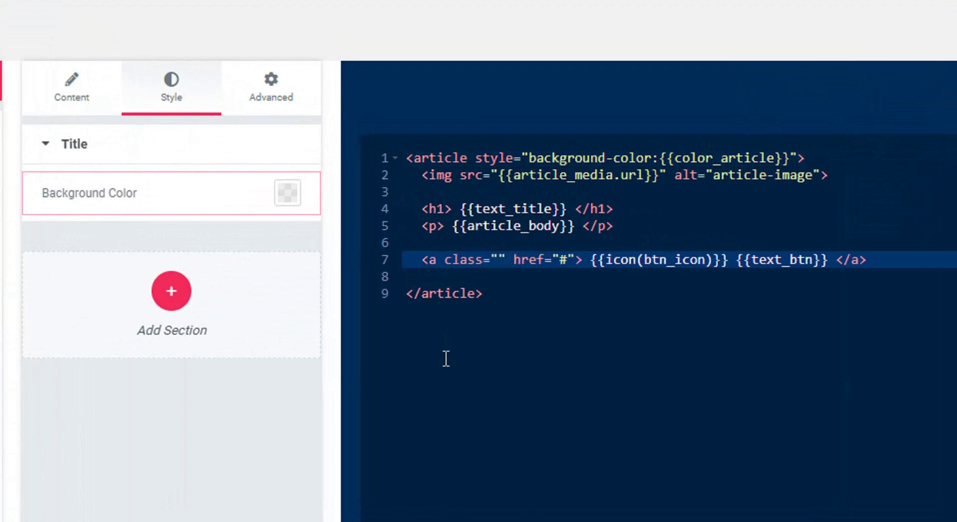
text(color-)
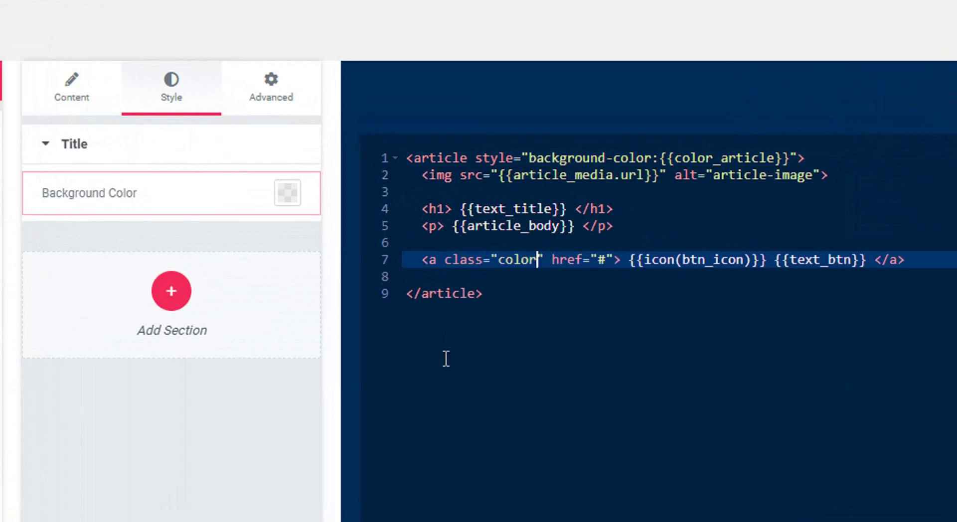
text(btn)
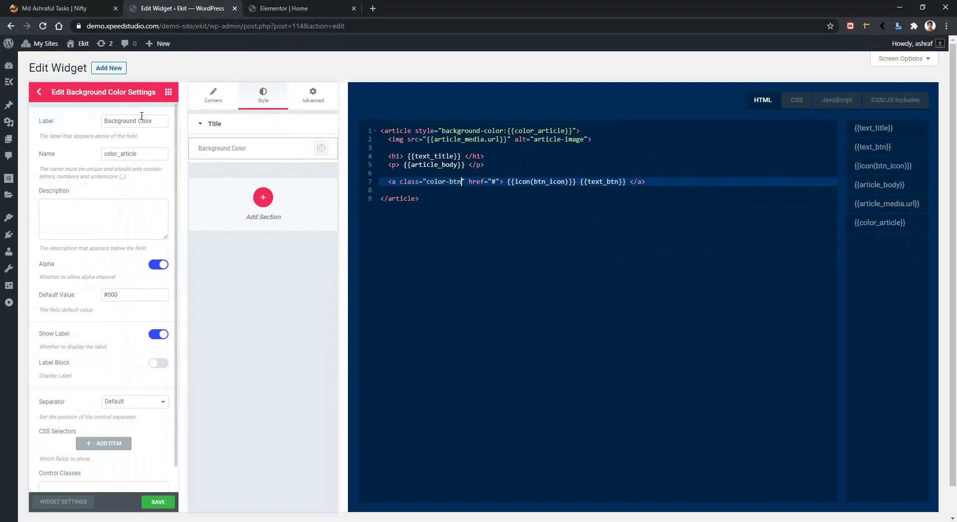
- Add another Color control in a new style section and set its name to color_btn
click(168, 92)
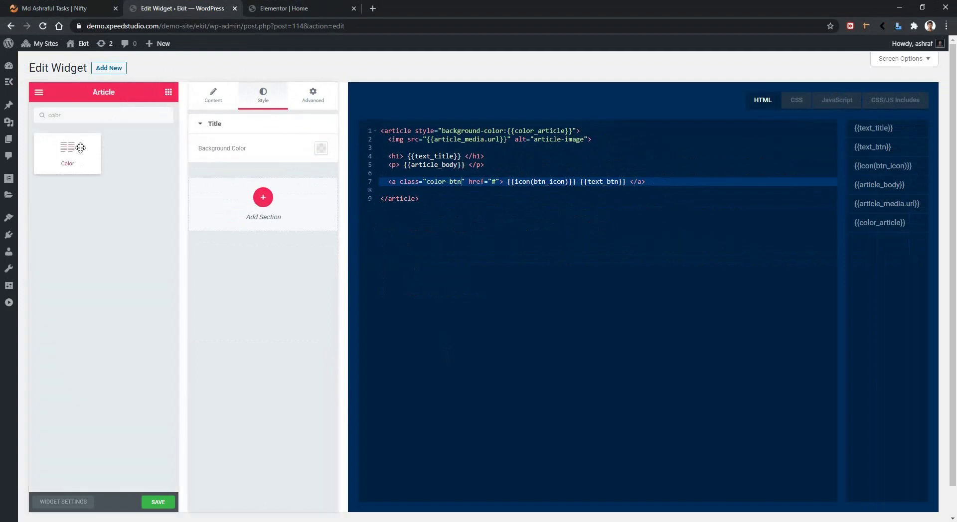
drag(66, 151, 272, 206)
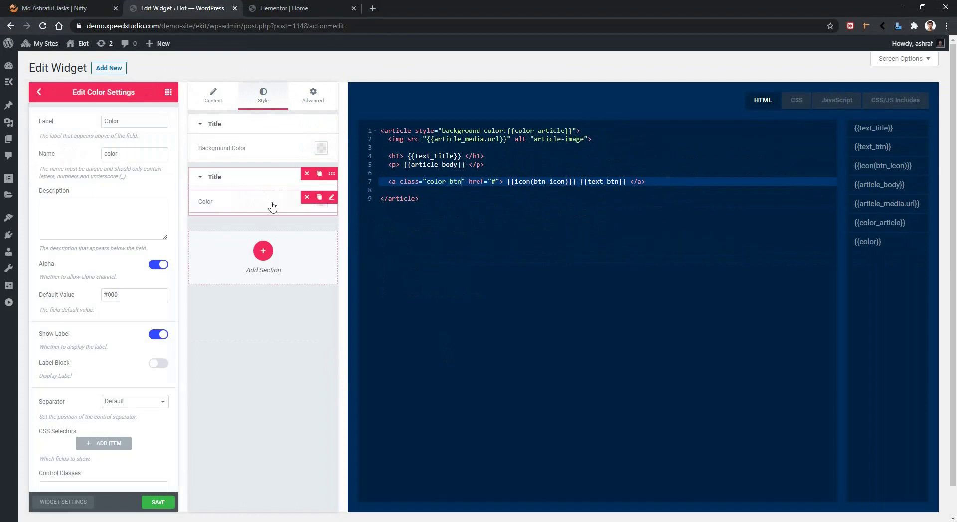
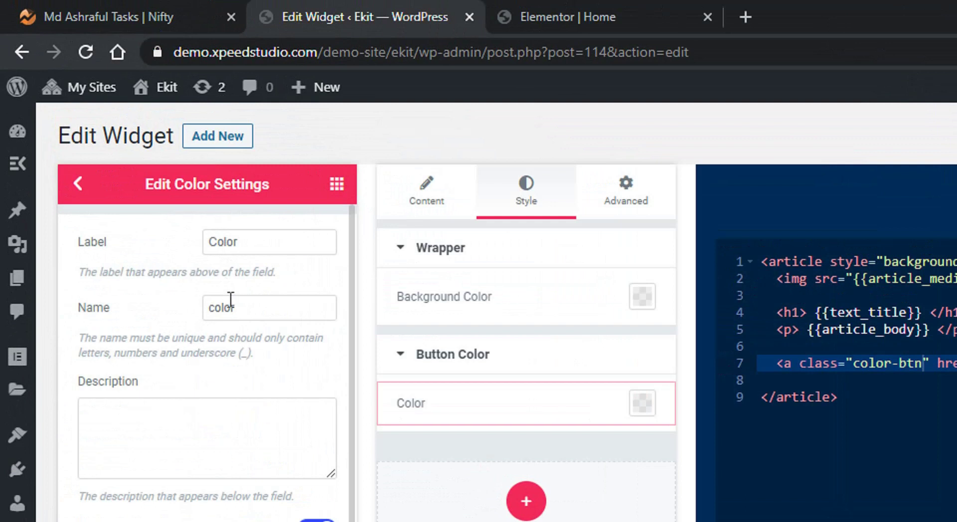
click(244, 307)
text(_btn)
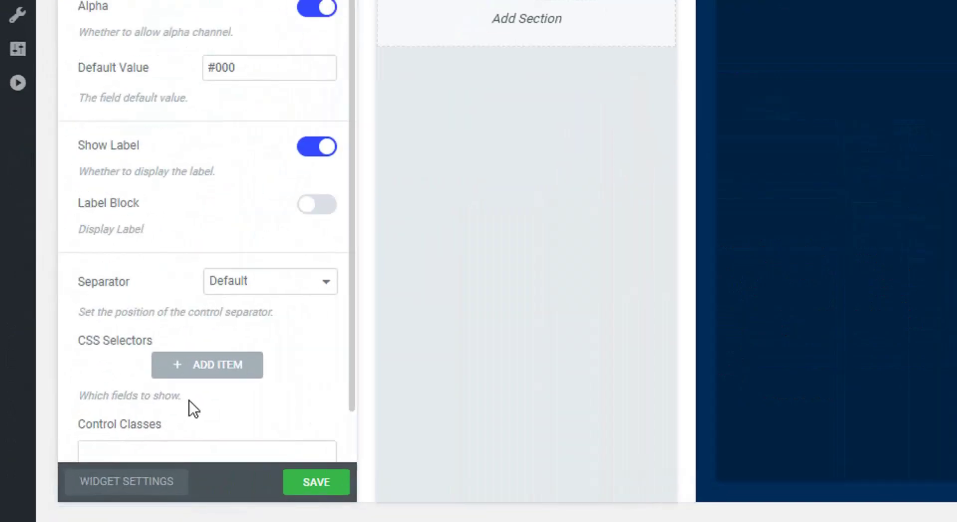
- Add a CSS selector item to the button's Color control and set its selector to .color-btn
click(205, 377)
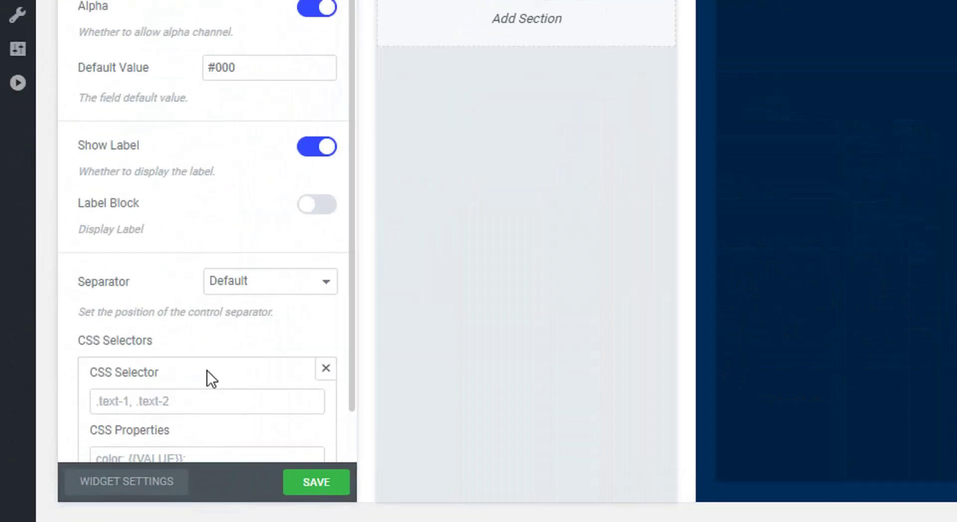
scroll(206, 368, down, 5)
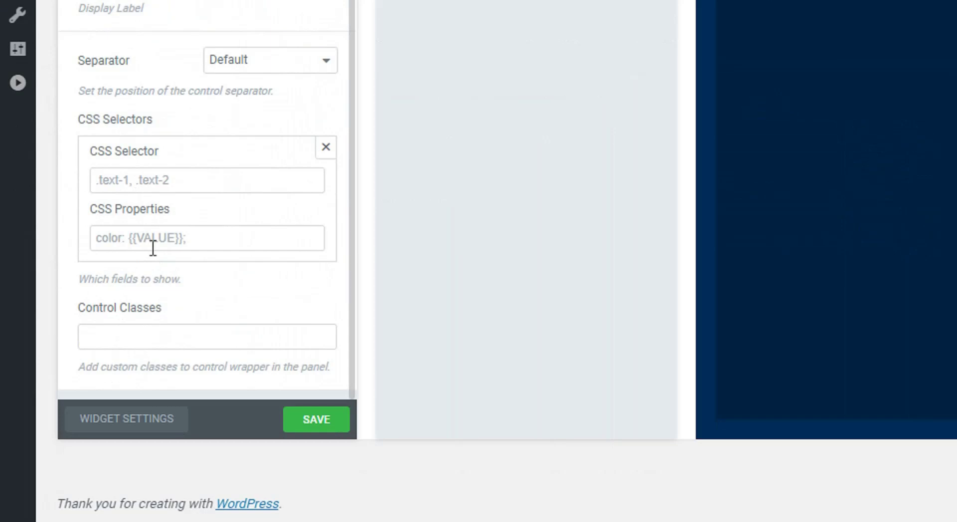
click(169, 183)
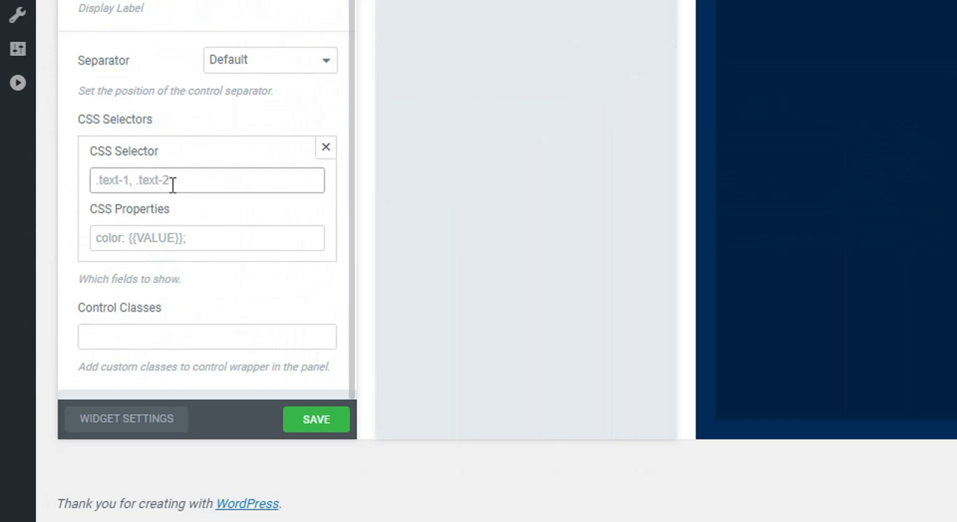
text(.)
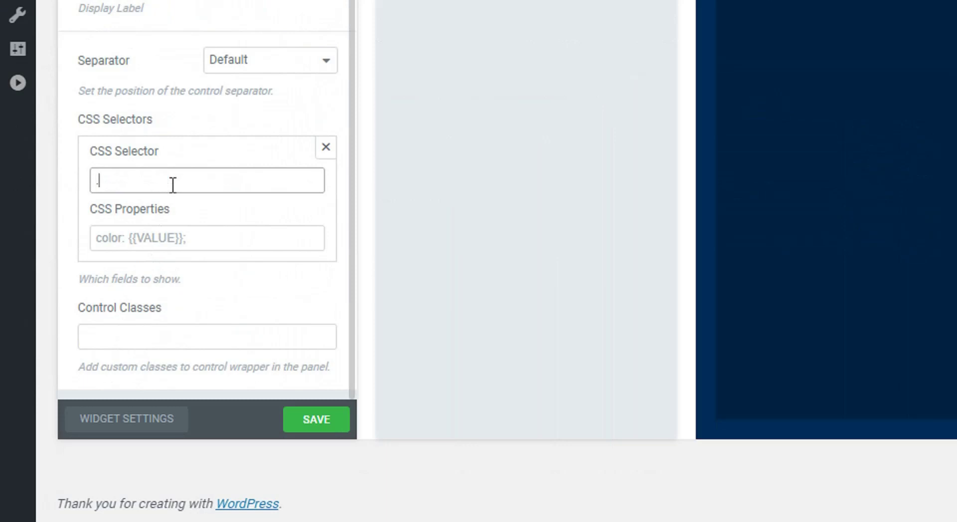
text(color-btn)
- Set the CSS properties of the .color-btn selector to background-color: {{VALUE}}
click(180, 238)
text(b)
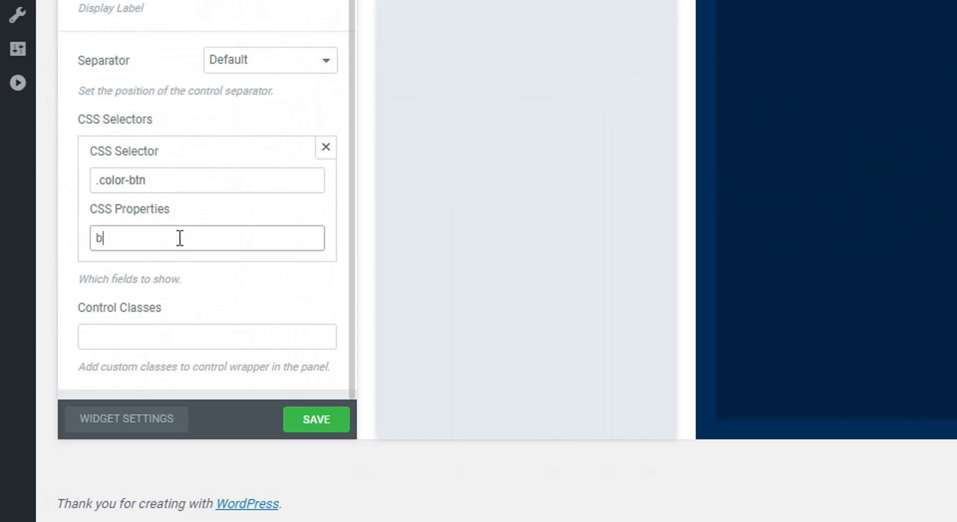
text(ackground-color:)
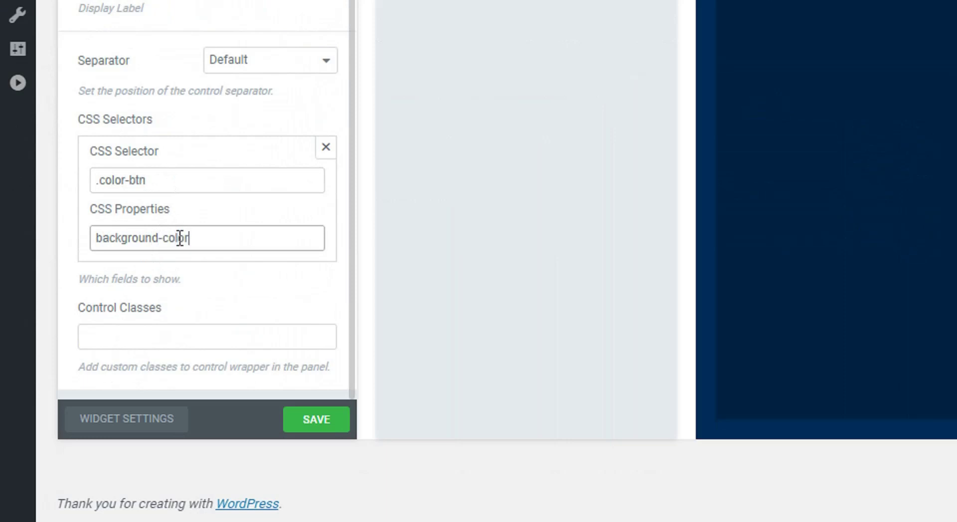
text( {)
key(BackSpace)
text({})
key(Left)
text({})
text(VALUE)
- Save the widget with its button color control and reload the Home page in the Elementor editor
click(315, 422)
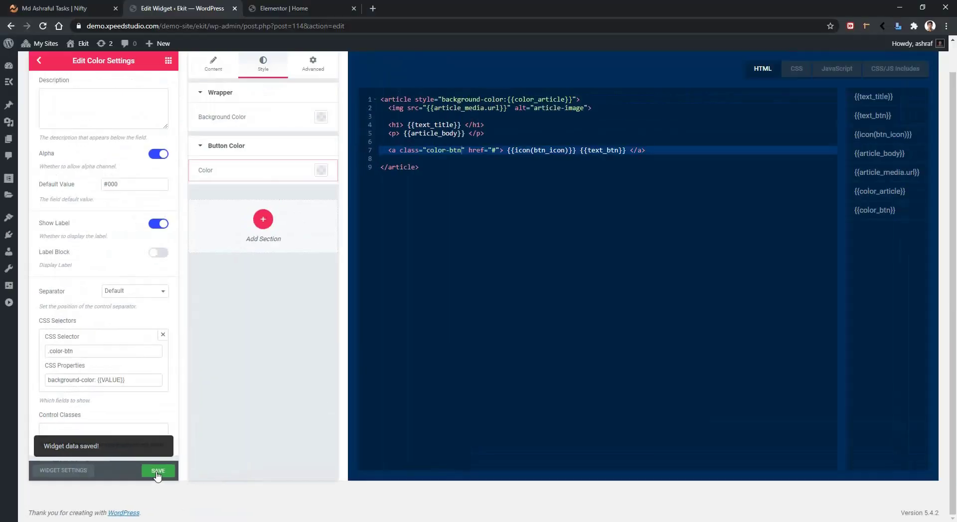
click(285, 5)
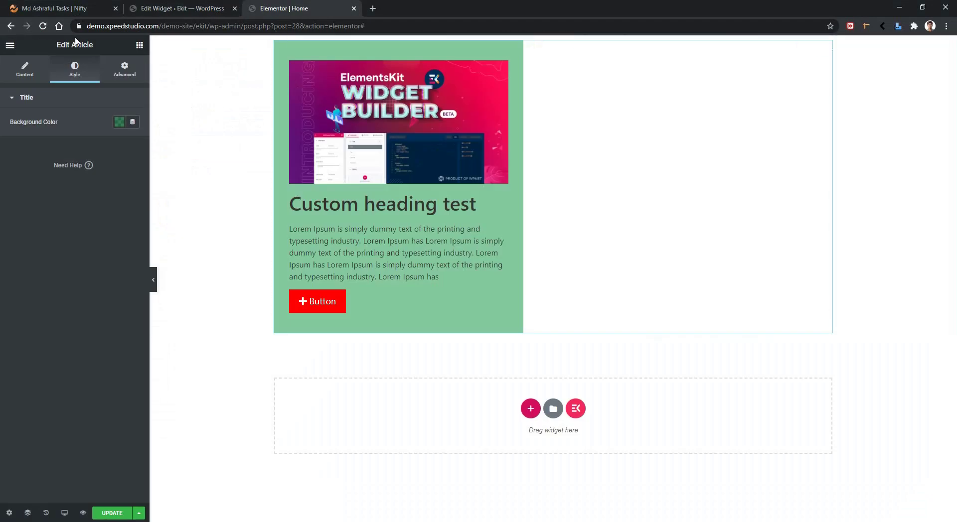
click(44, 28)
click(531, 99)
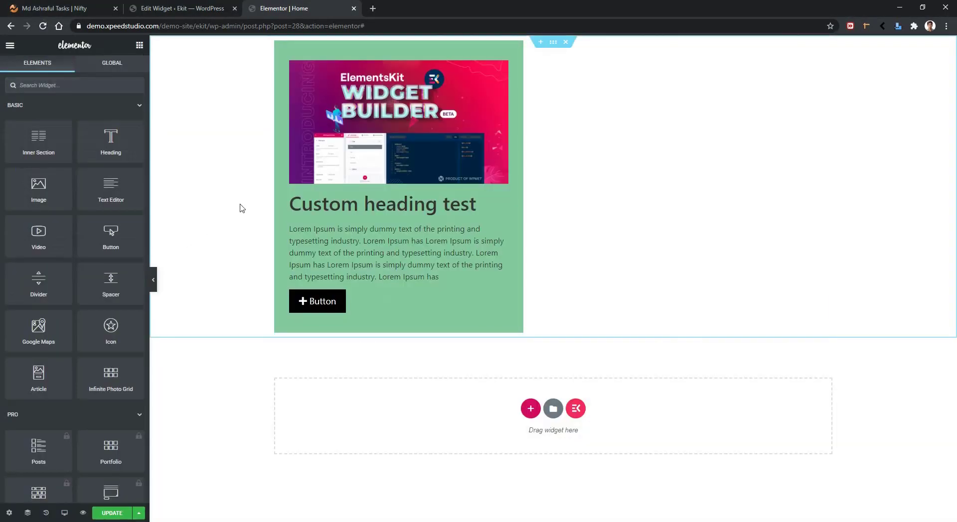
- Set the Article widget's button color on the page to the red #C21010
click(493, 241)
click(82, 74)
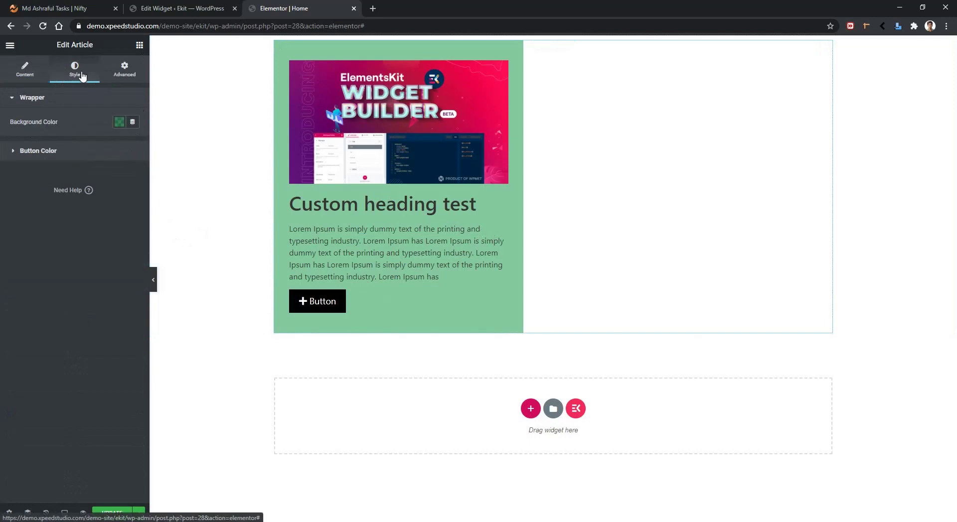
click(34, 152)
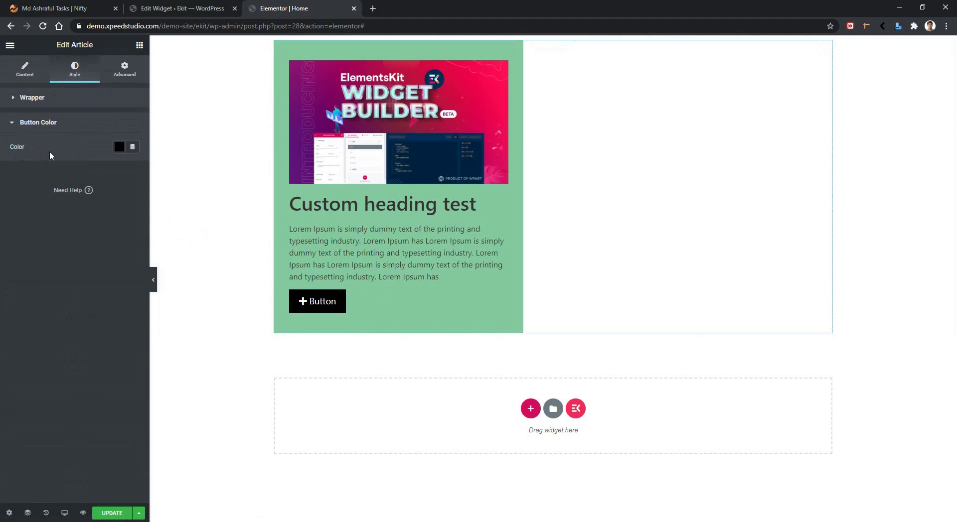
click(119, 147)
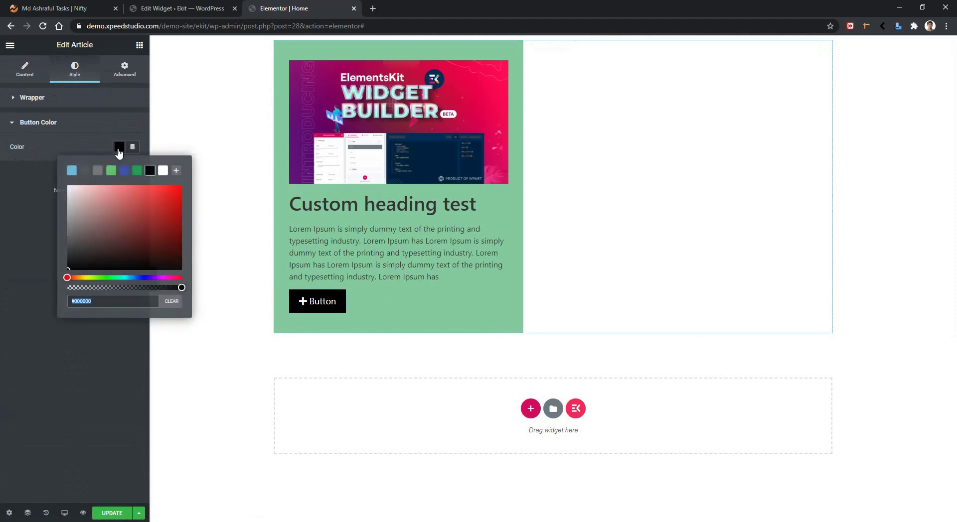
click(172, 206)
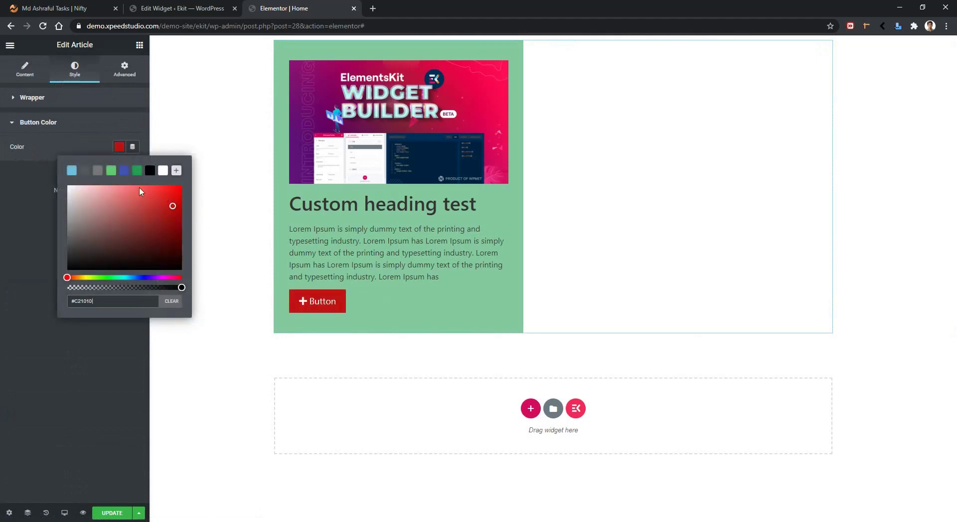
click(83, 143)
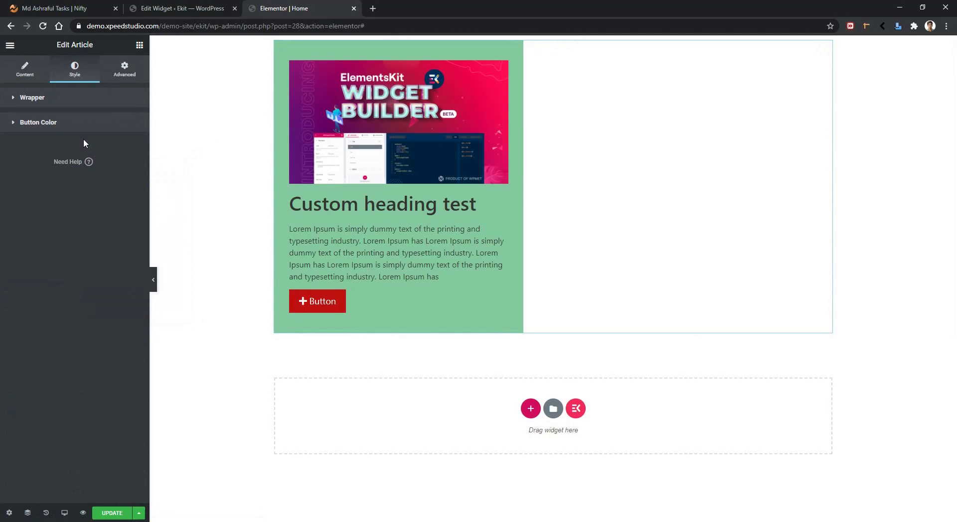
- Return to the widget builder and add a second Color control to the Button Color section, labelled Color Hover
click(179, 11)
scroll(137, 135, up, 3)
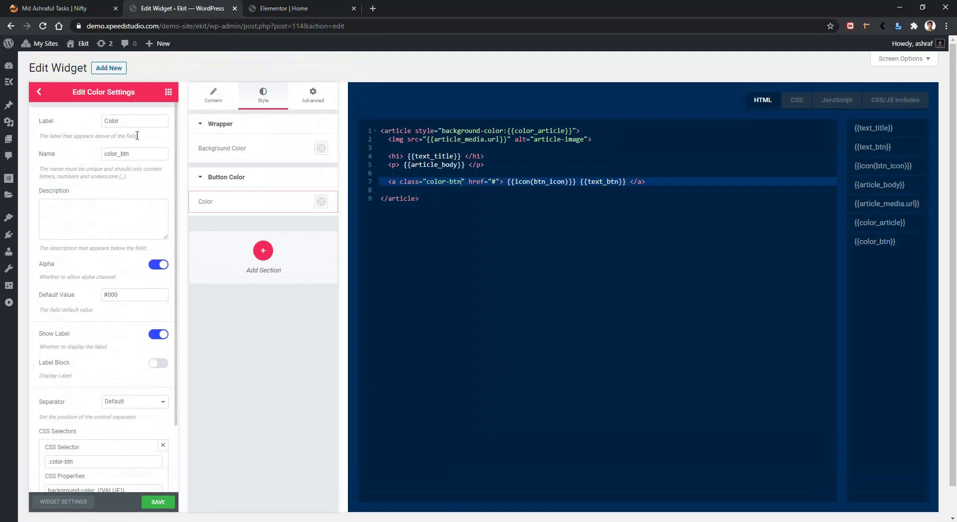
click(168, 92)
drag(67, 150, 254, 222)
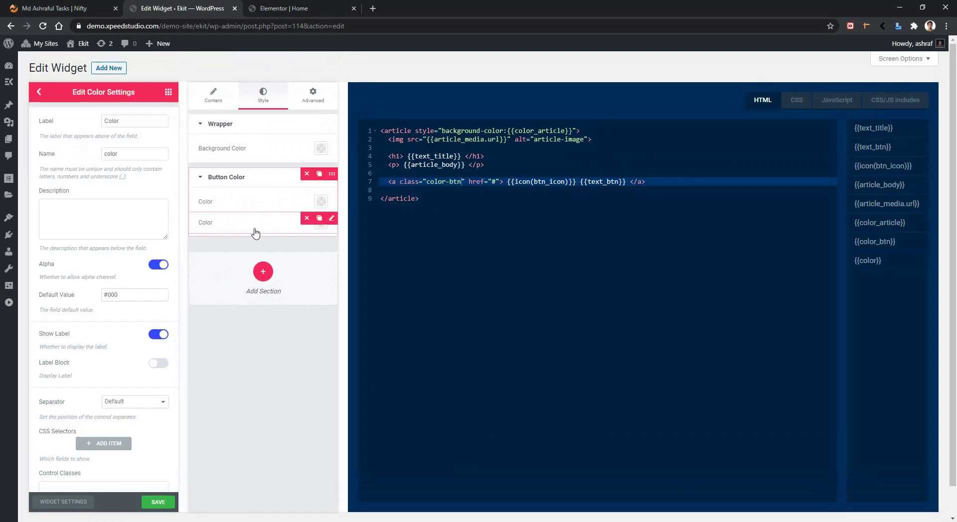
click(131, 122)
double_click(132, 123)
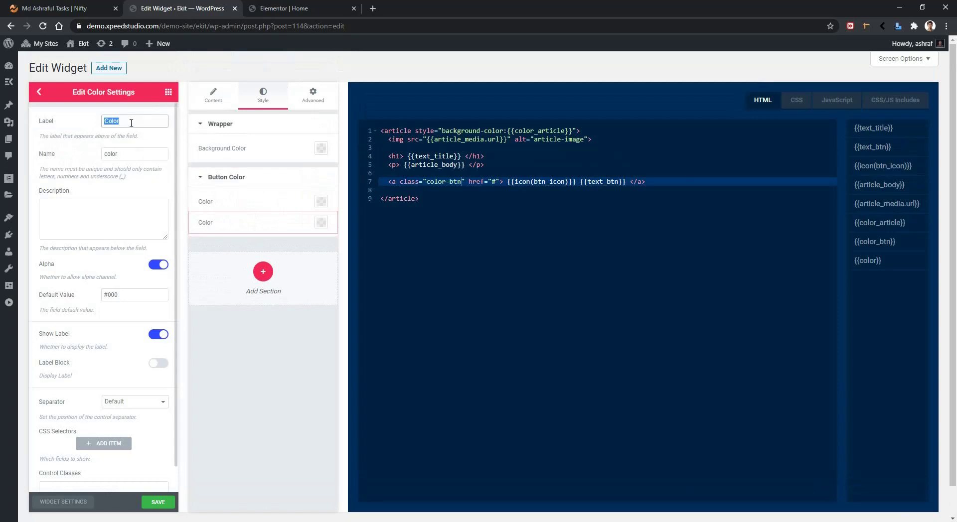
click(131, 123)
text(Hover)
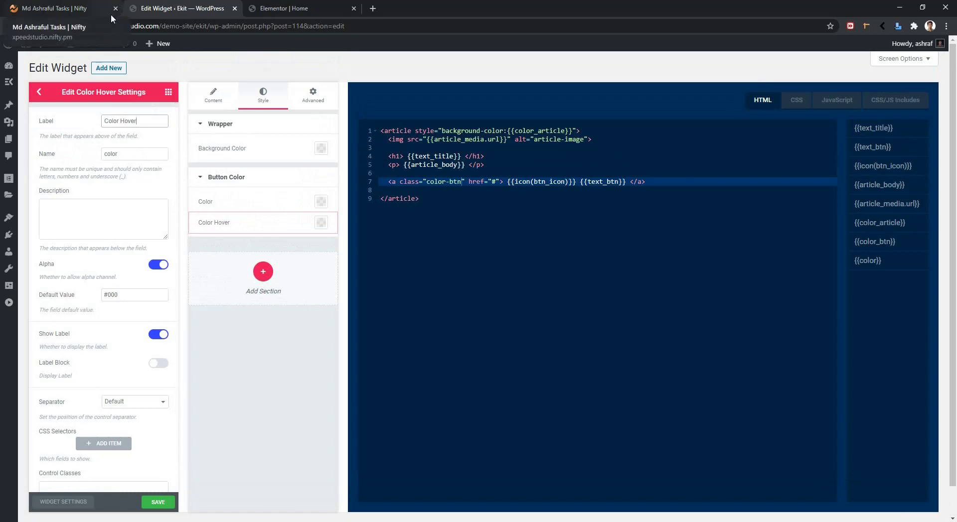
- Add a CSS selector item to the Color Hover control and set its selector to .color-btn:hover
click(100, 444)
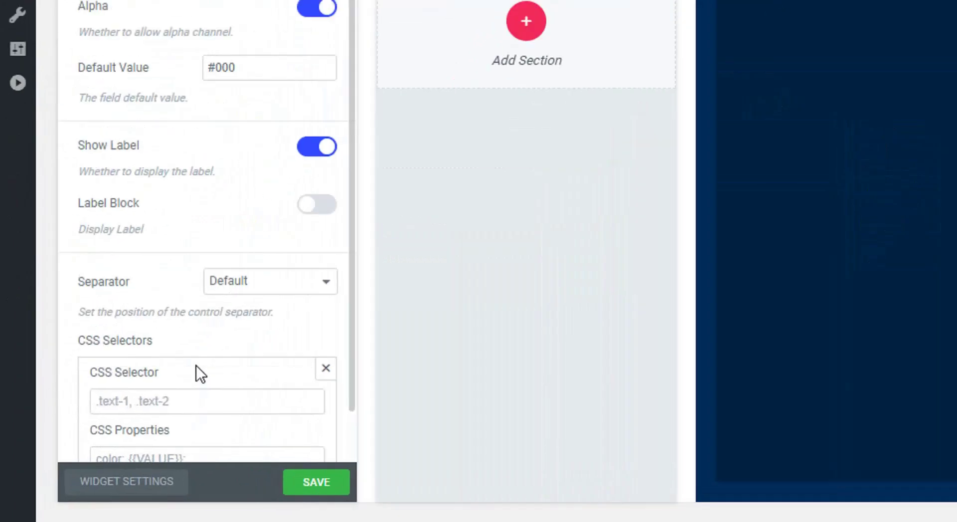
scroll(99, 449, down, 3)
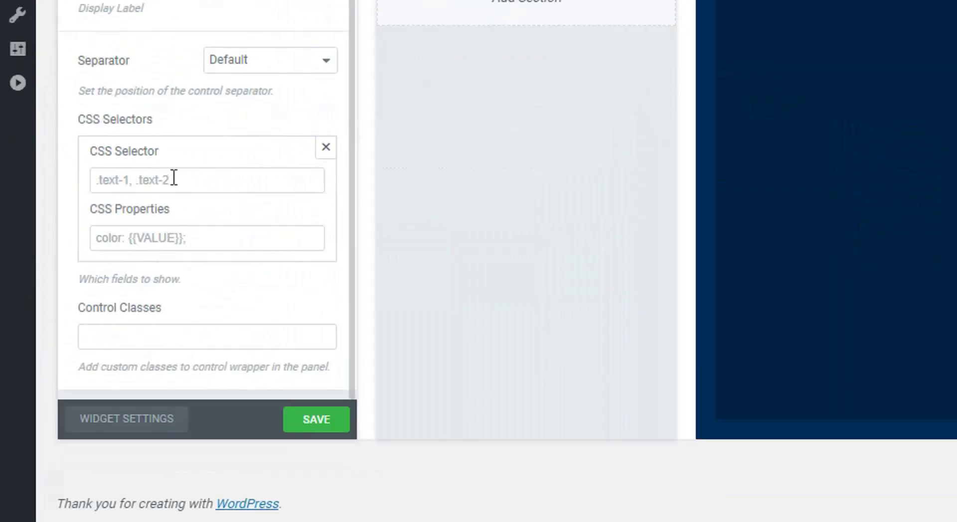
click(165, 181)
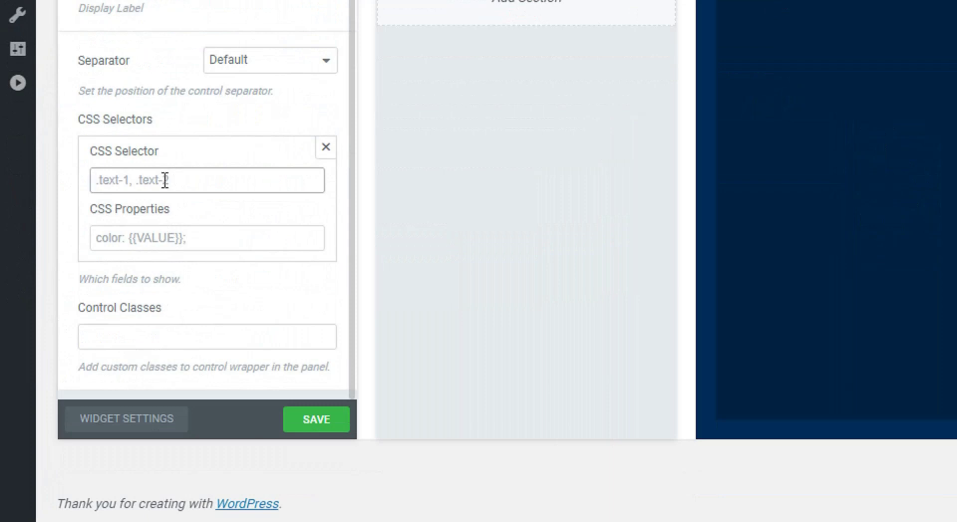
text(.)
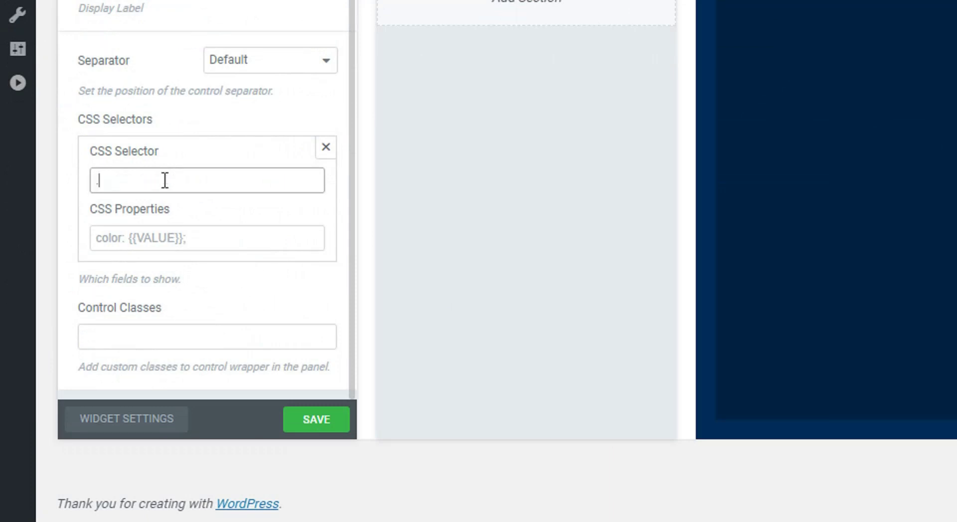
text(color-btn)
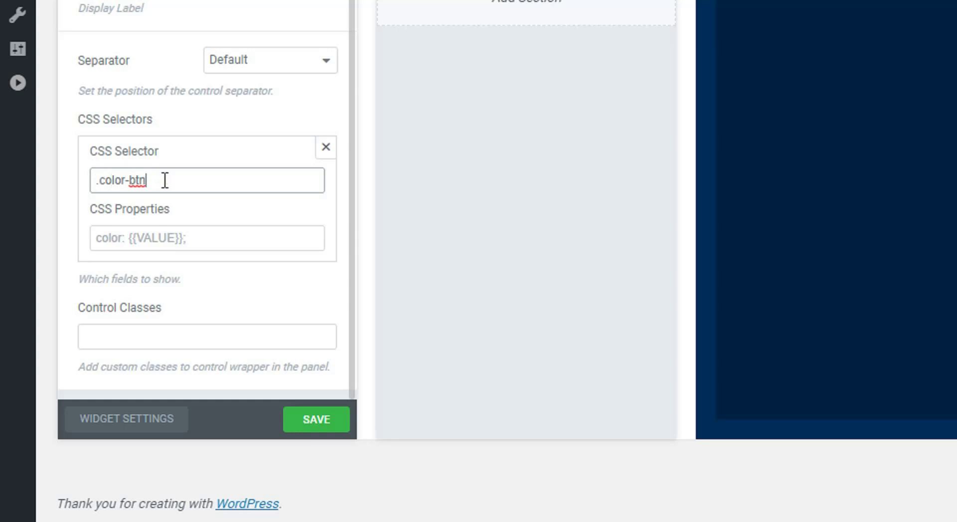
text(:hover)
- Set the CSS properties of the .color-btn:hover selector to background-color:{{VALUE}}
click(173, 243)
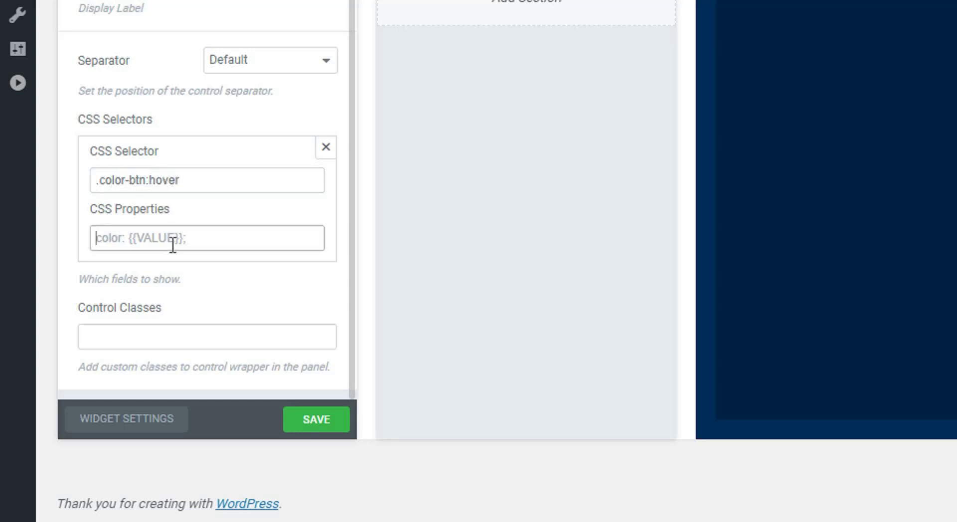
text(backgrou)
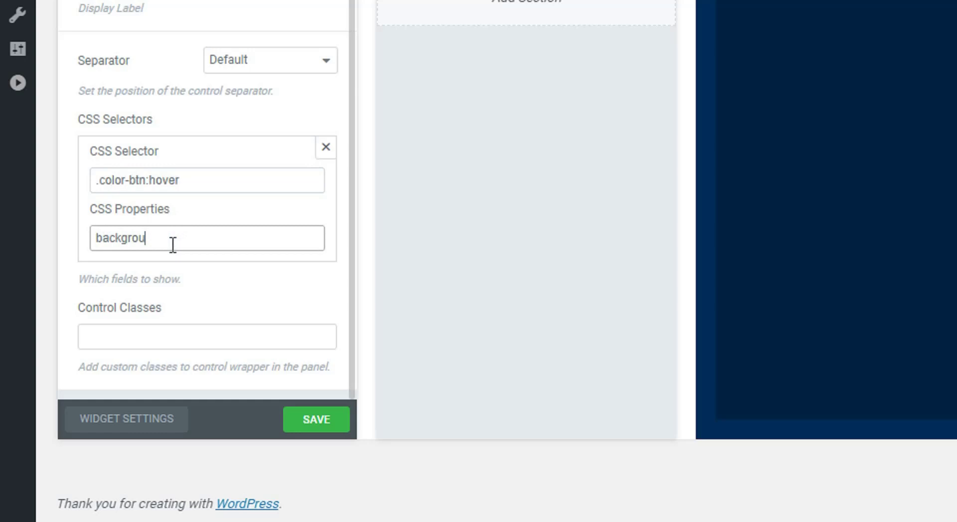
text(nd-color:{})
key(Left)
text({})
key(Left)
text(VALUE)
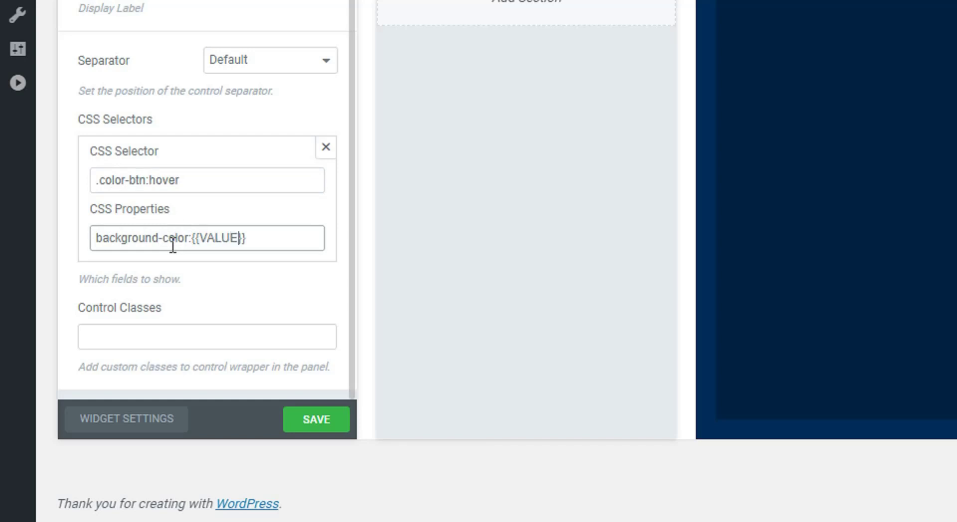
- Save the widget with its hover color control and reload the Home page in the Elementor editor
click(316, 422)
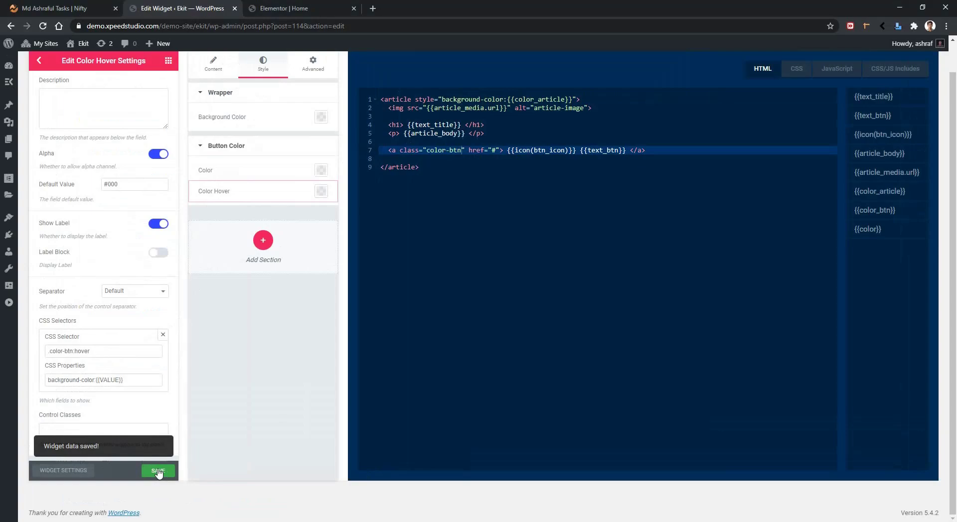
click(278, 9)
click(42, 27)
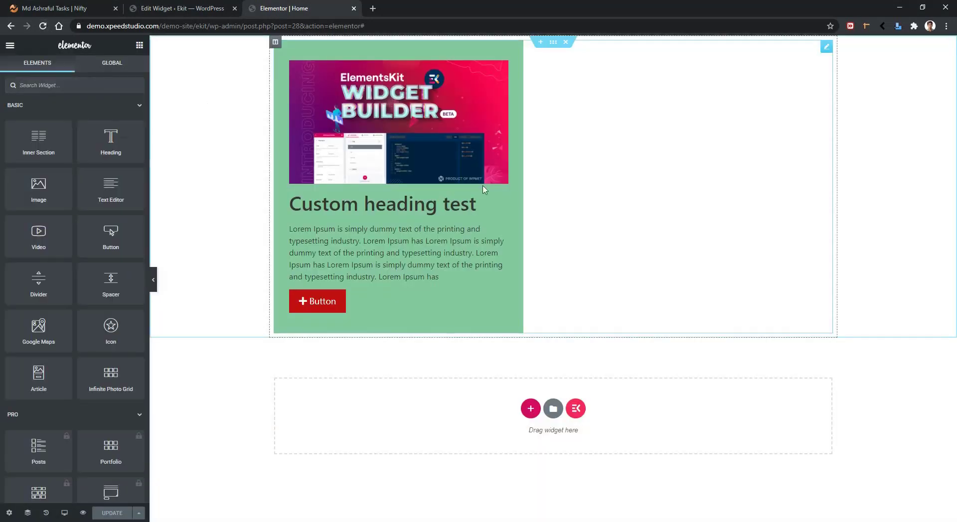
- Set the Article widget's Color Hover option in the Button Color section to a dark green
click(519, 196)
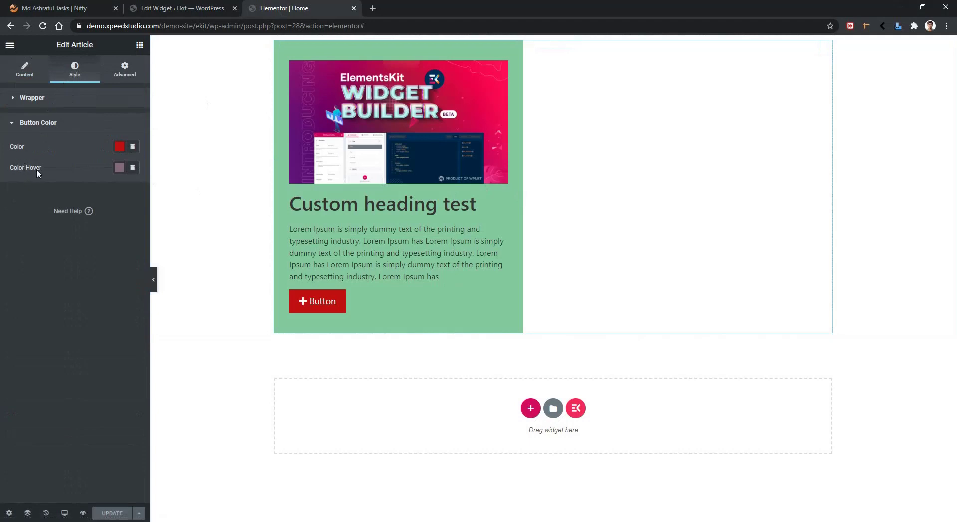
click(119, 169)
click(137, 192)
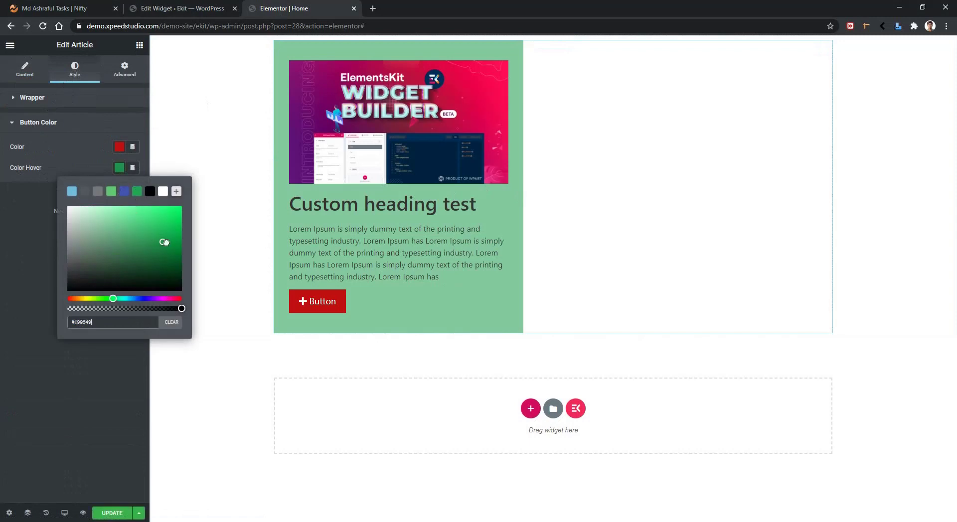
click(5, 231)
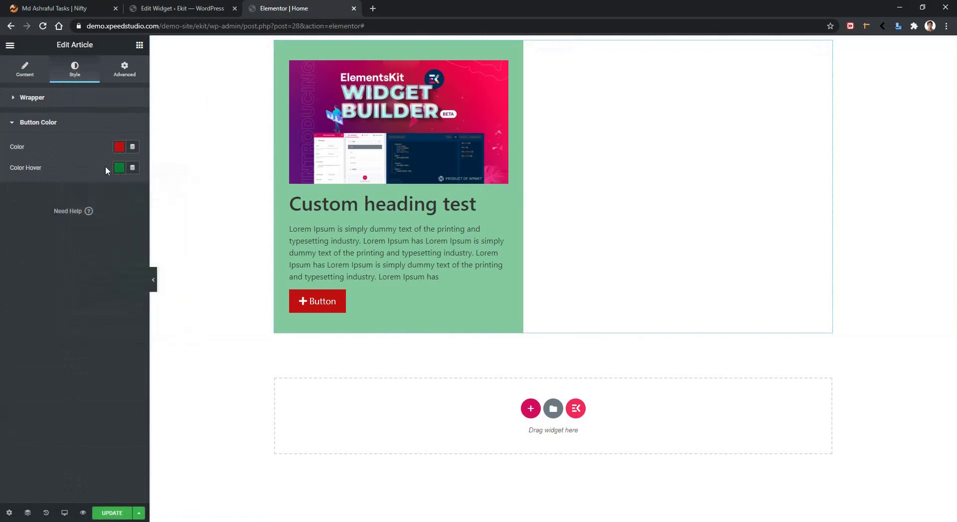